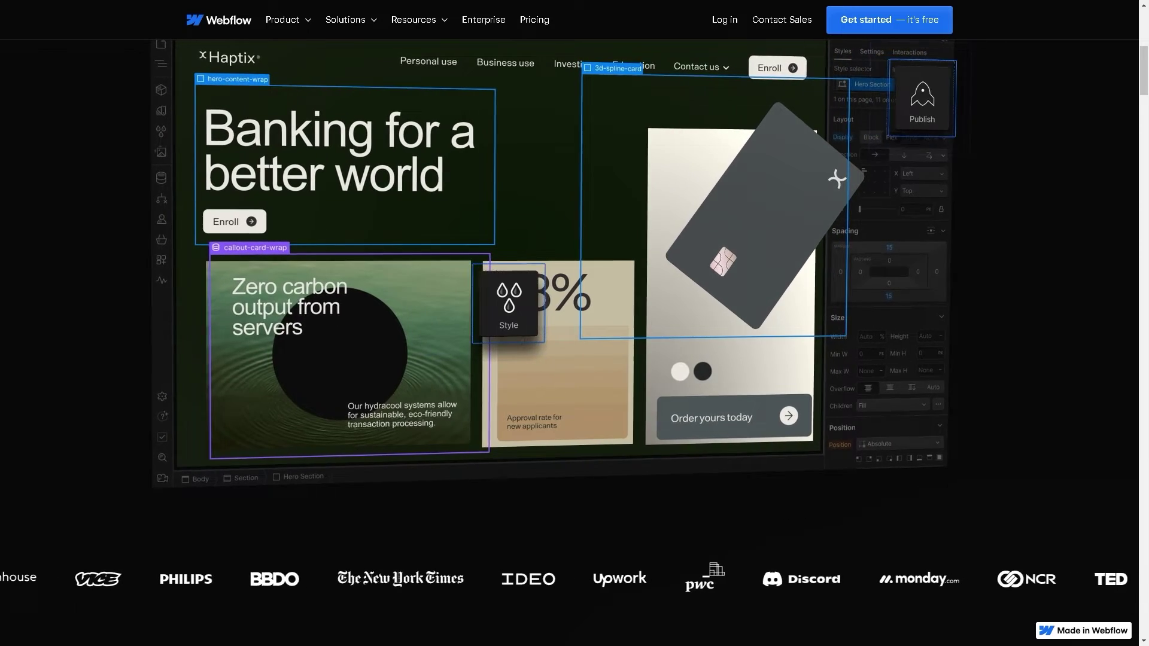
Scroll the Webflow homepage and start the free sign-up via 'Get started — it's free'
scroll(441, 376, down, 5)
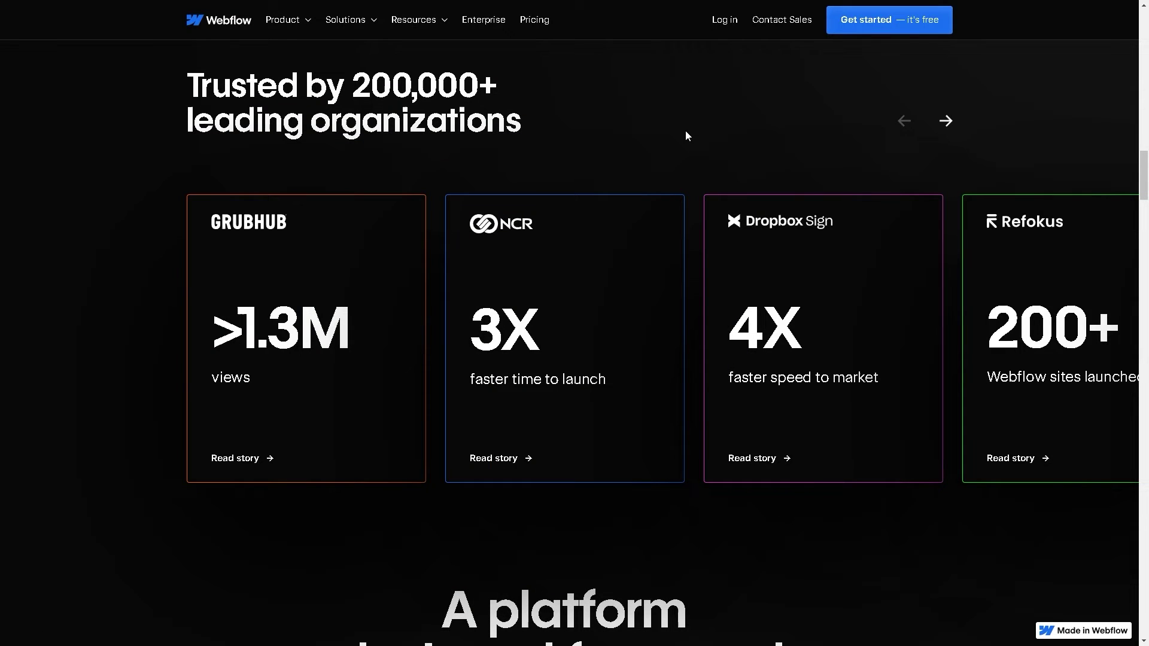
click(887, 25)
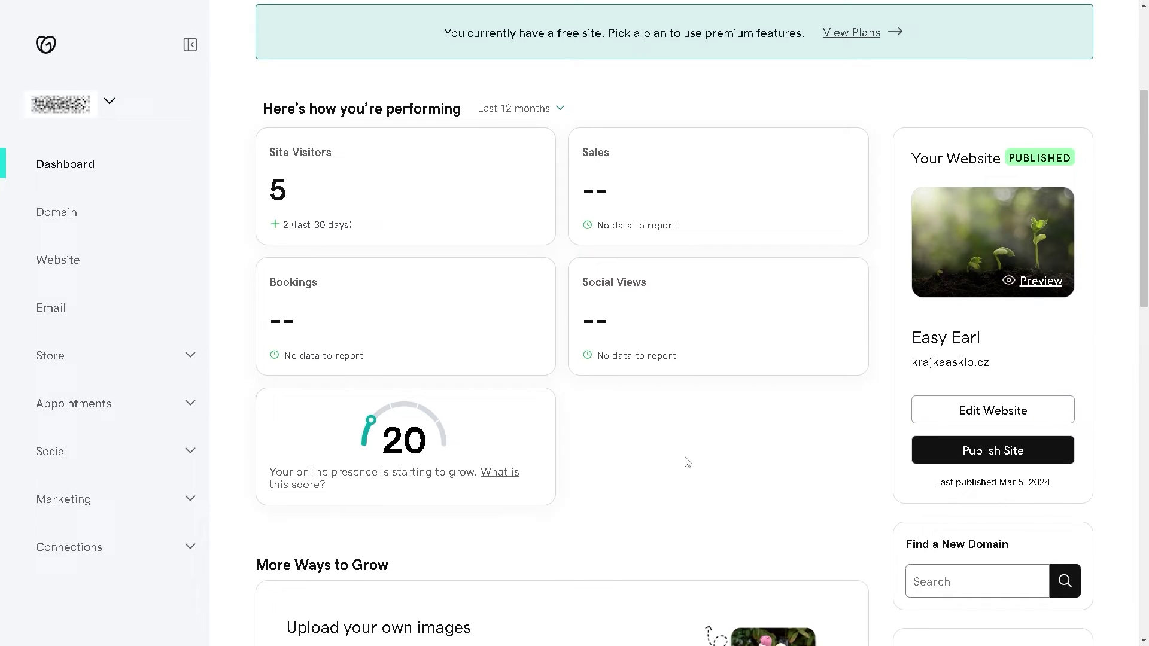
Scroll the Easy Earl dashboard down to the Connect Your Domain card
scroll(685, 460, down, 4)
scroll(686, 461, down, 12)
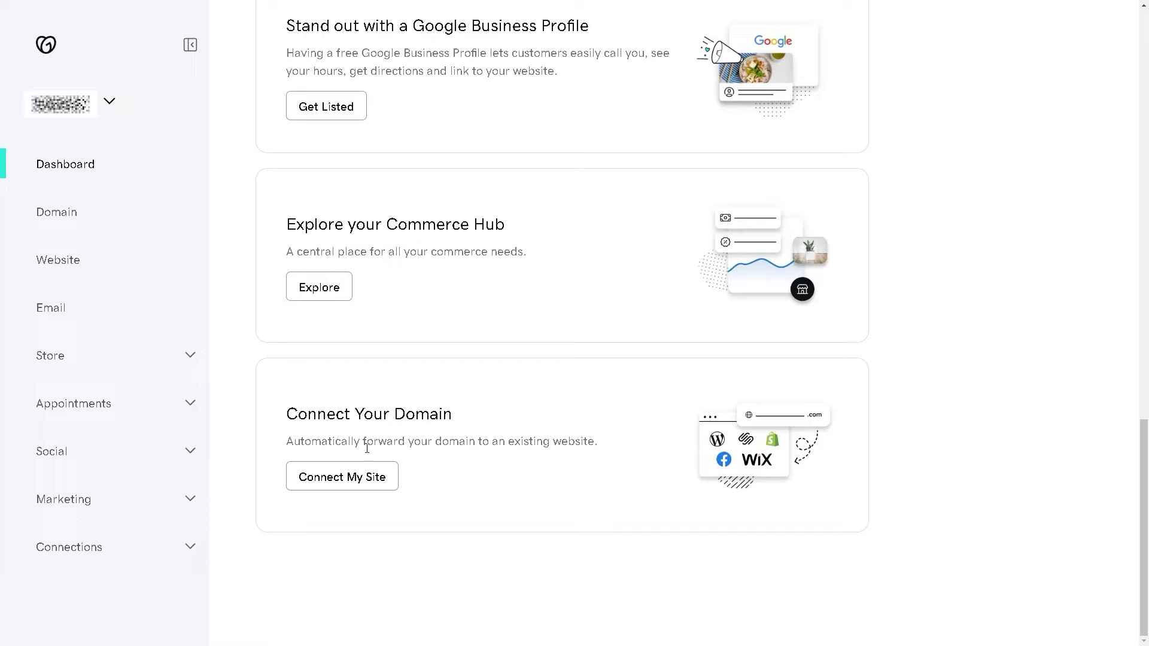
Choose Connect My Site and browse the list of destinations for the domain
click(324, 482)
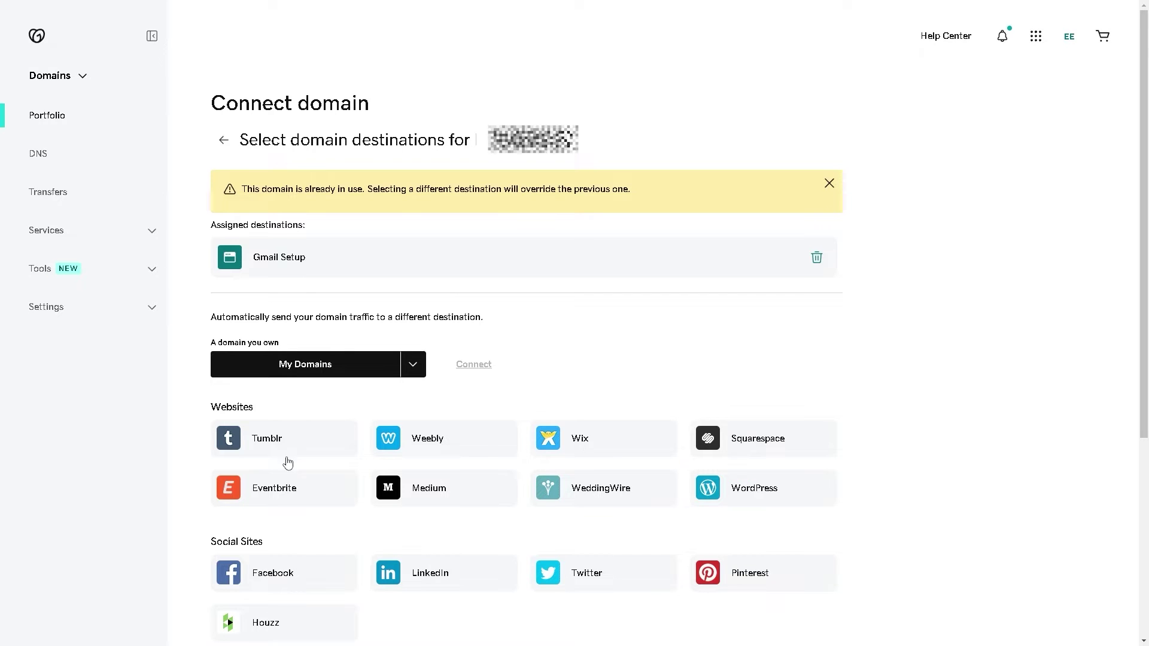
scroll(99, 456, down, 2)
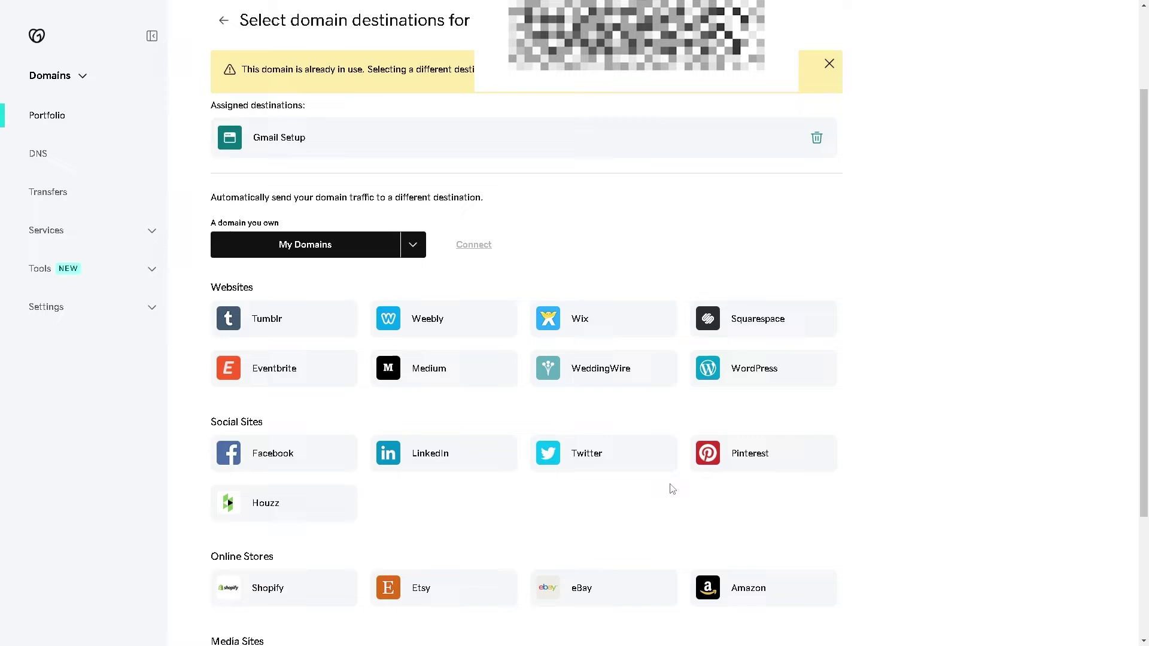
scroll(670, 485, down, 1)
scroll(622, 464, up, 2)
scroll(605, 459, down, 1)
scroll(435, 513, down, 2)
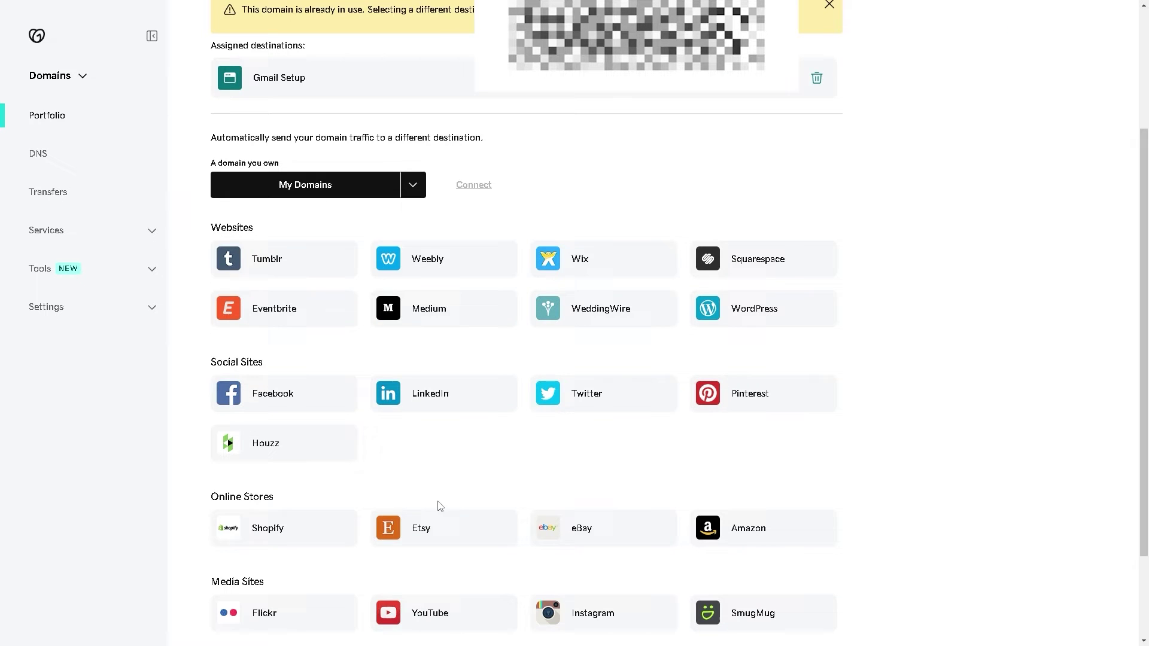
scroll(442, 504, down, 1)
scroll(441, 500, up, 3)
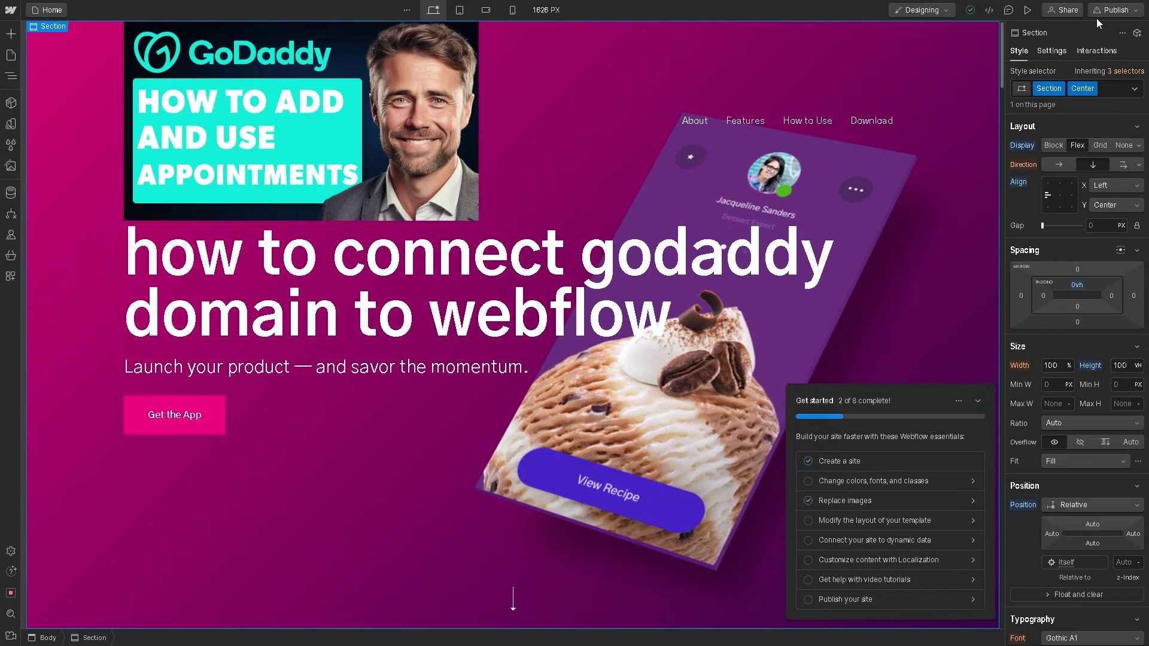
Open Webflow's Publish menu to see the site's publish destinations
click(1123, 13)
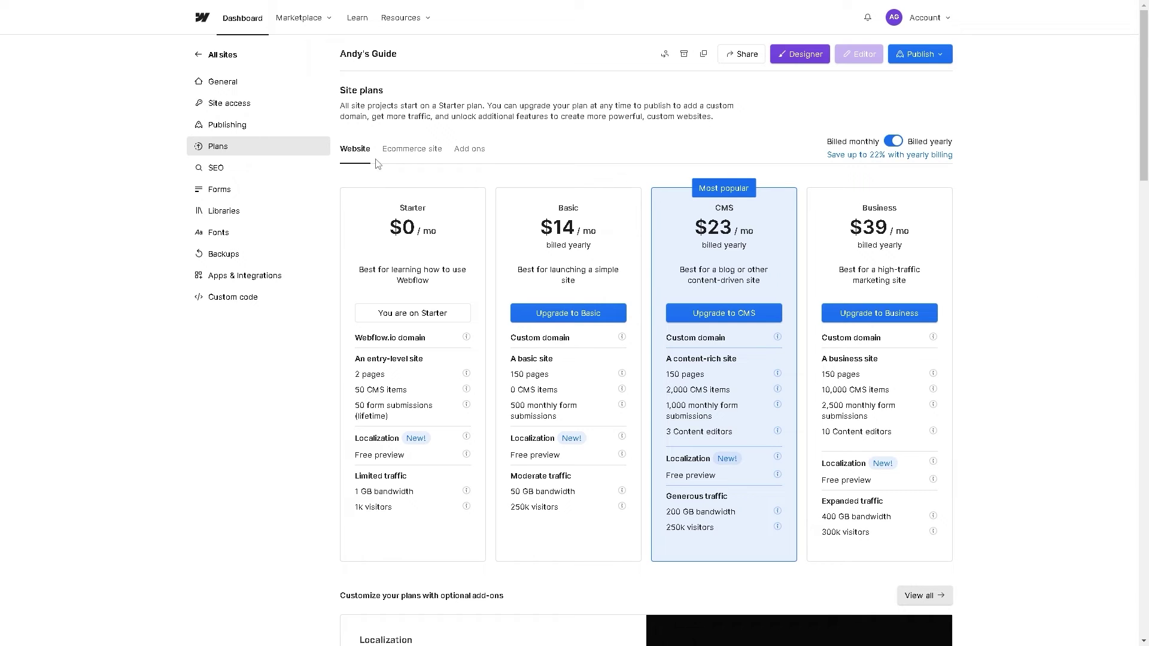
click(426, 153)
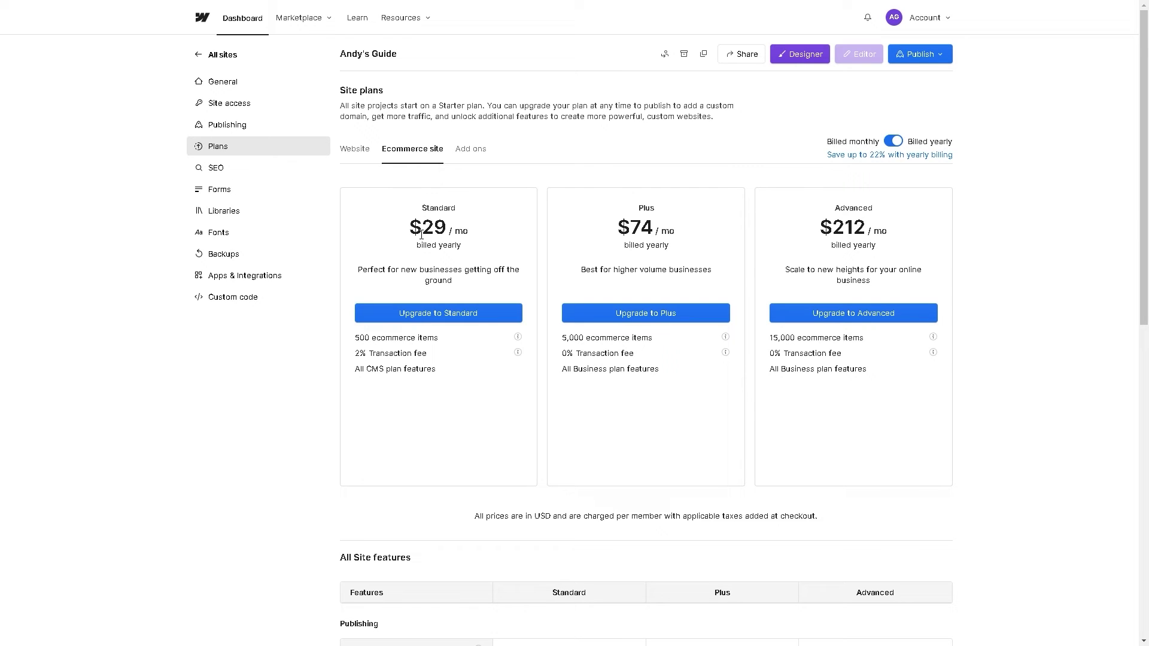
click(472, 151)
click(419, 153)
click(365, 152)
scroll(574, 303, down, 6)
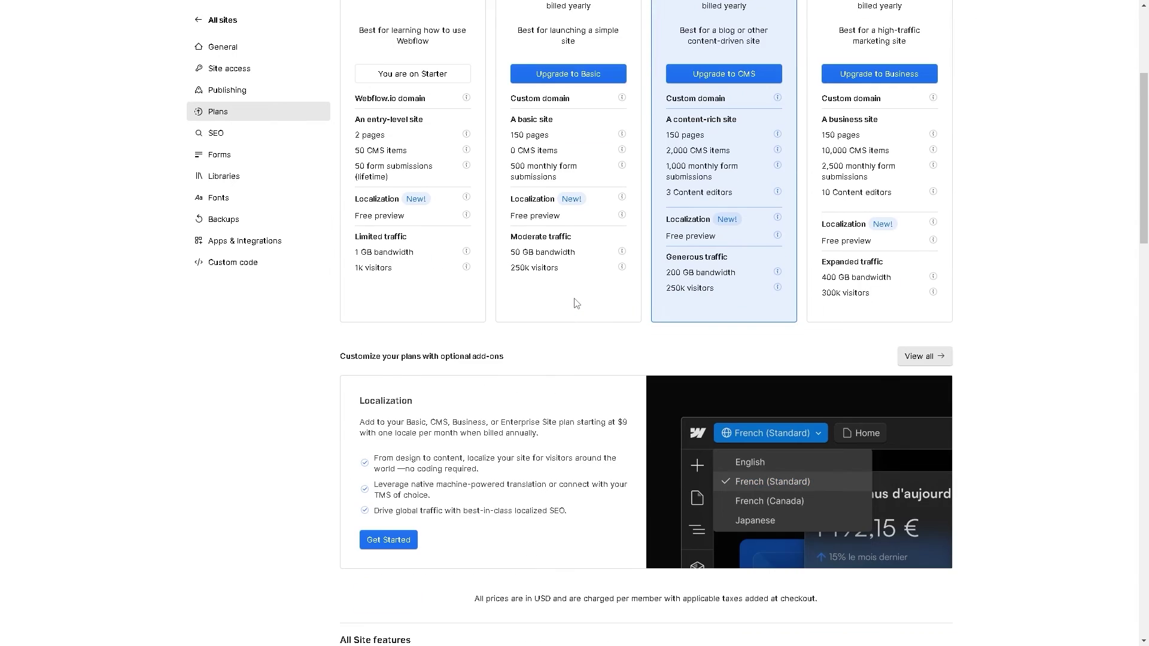
scroll(574, 302, down, 3)
scroll(575, 303, up, 5)
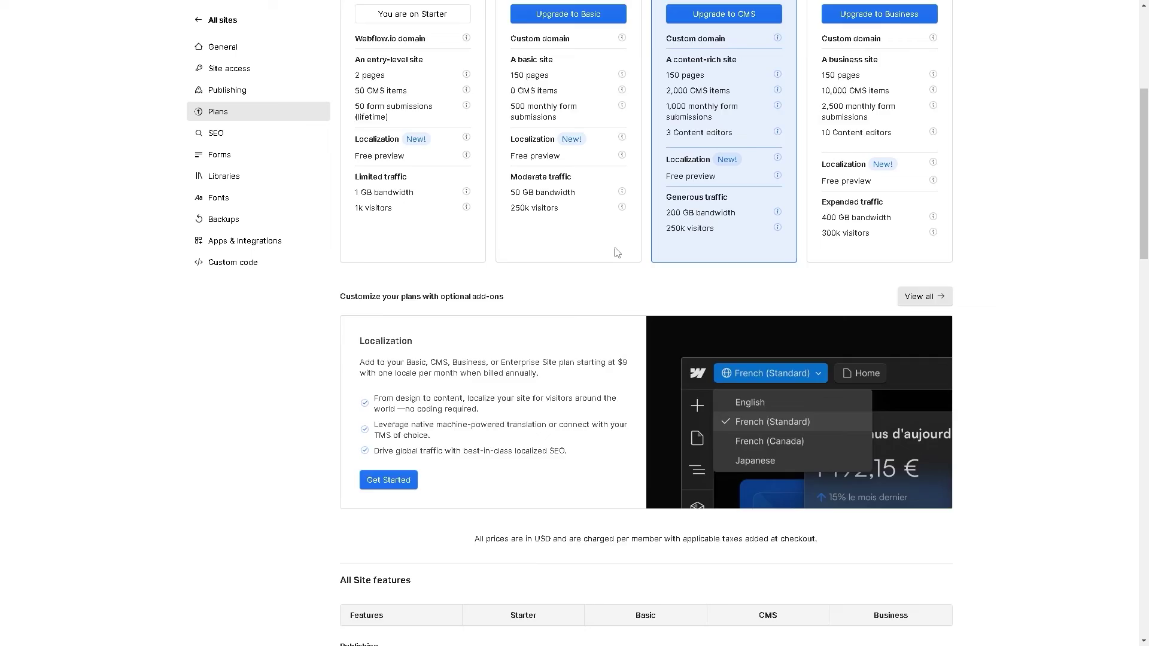
scroll(616, 252, up, 2)
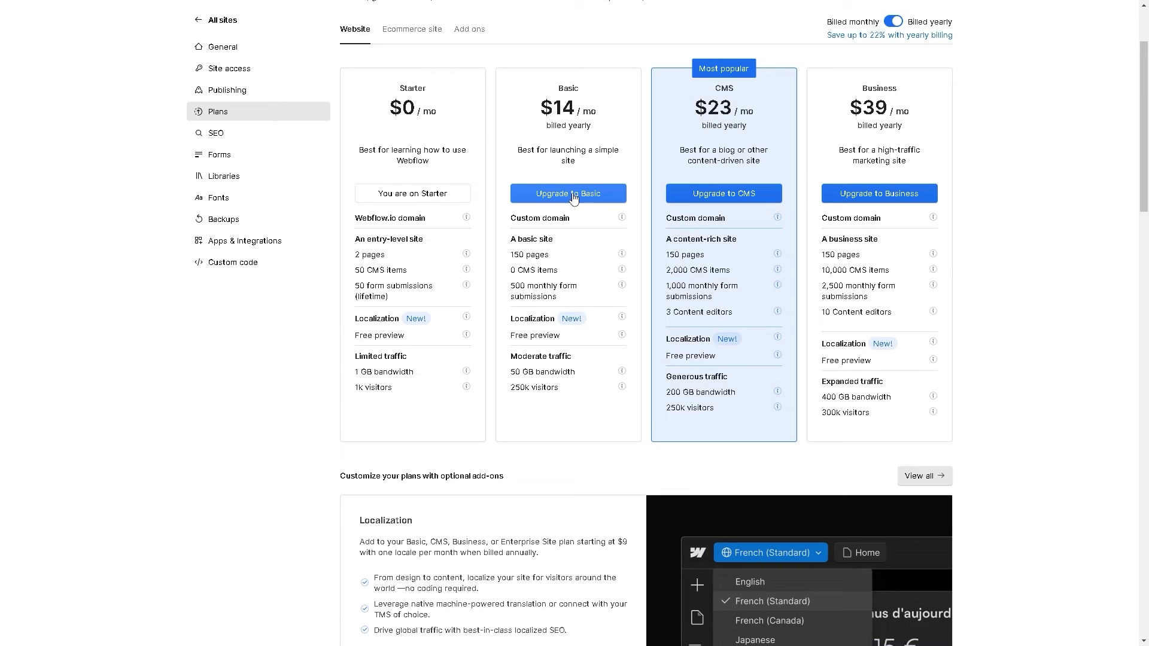
click(573, 194)
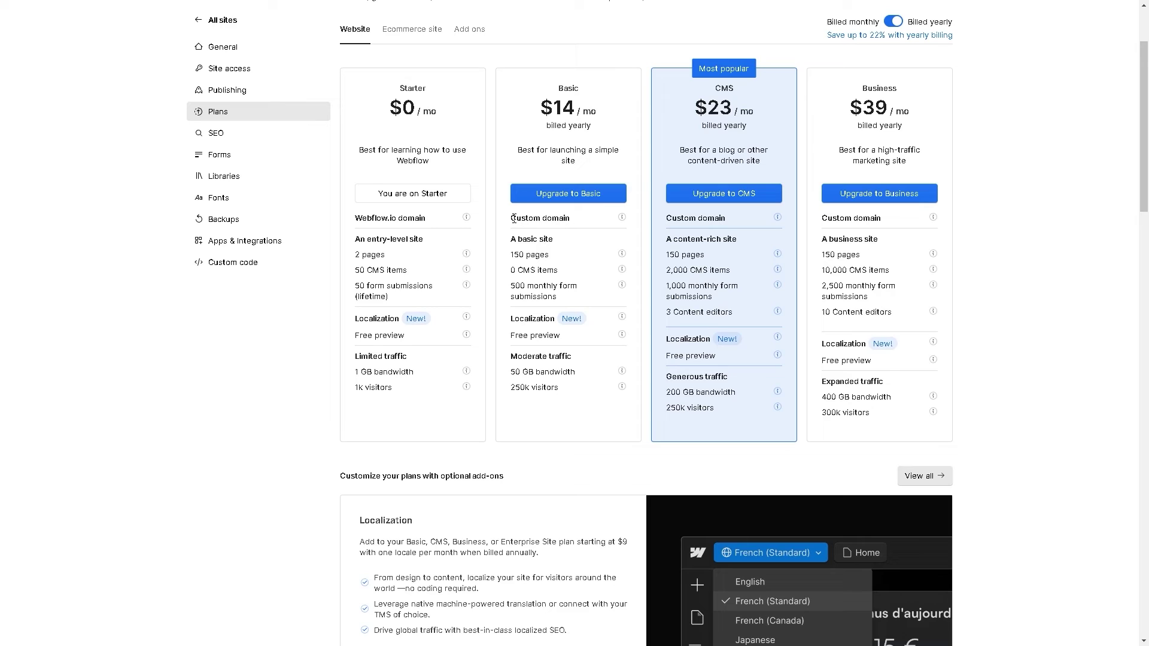
drag(510, 218, 580, 222)
drag(357, 219, 421, 219)
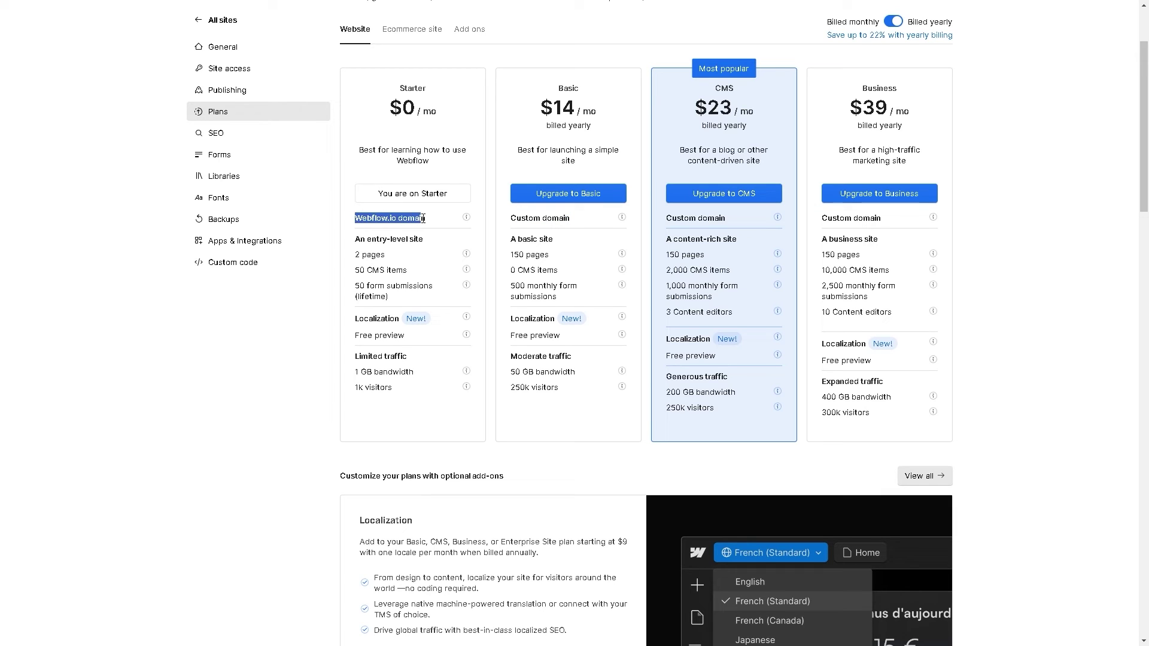
click(740, 201)
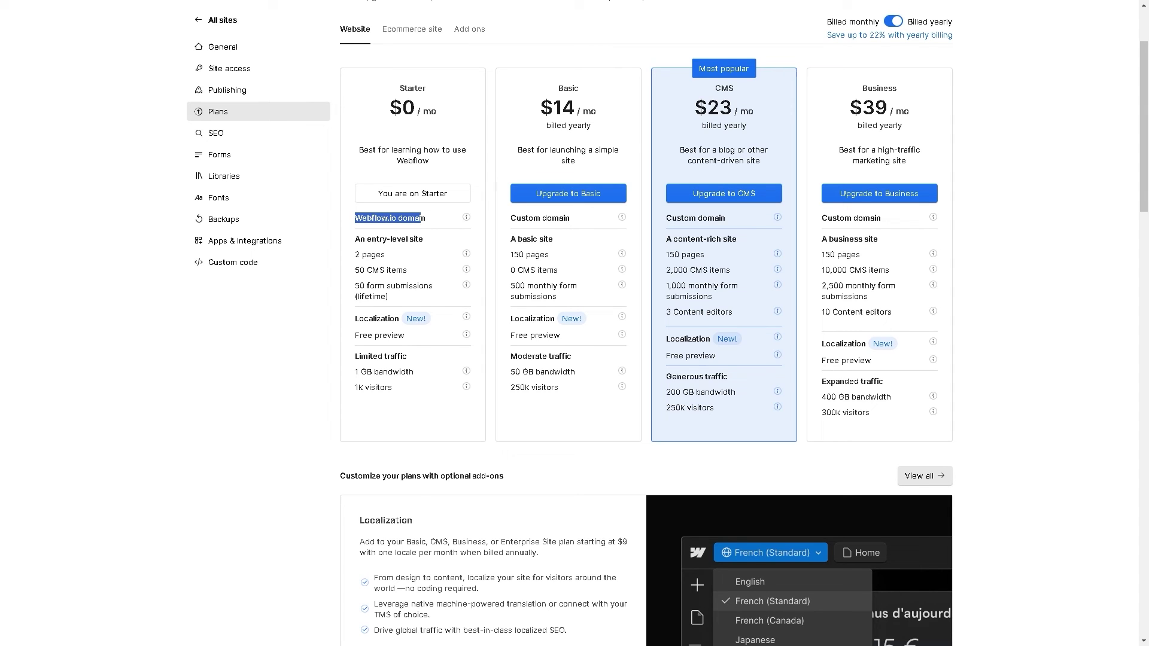
Return to GoDaddy's DNS Nameservers tab and choose Change Nameservers
key(alt+Tab)
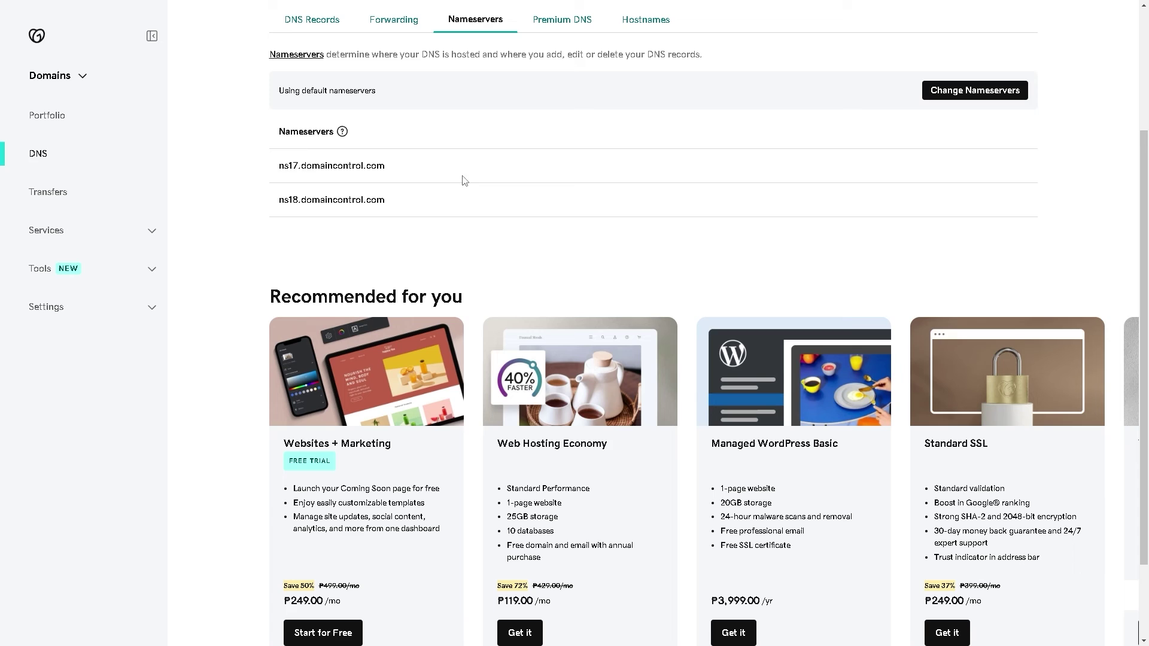
click(982, 97)
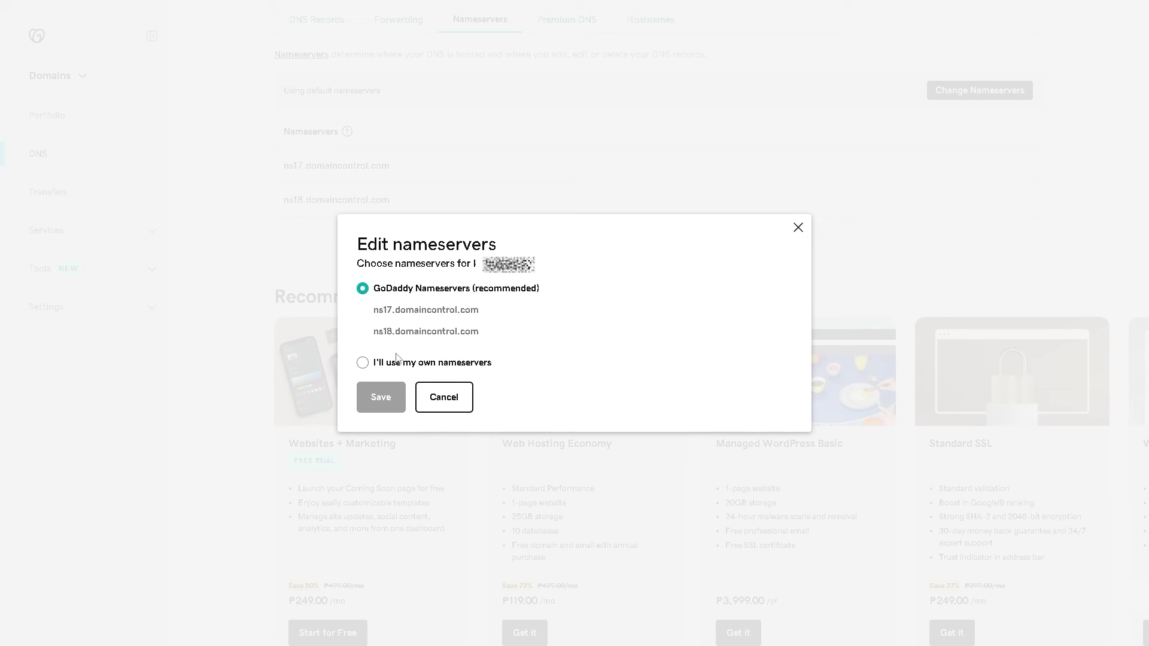
Select 'I'll use my own nameservers' and enter 'webflow given server' as Nameserver 1
click(362, 362)
click(411, 270)
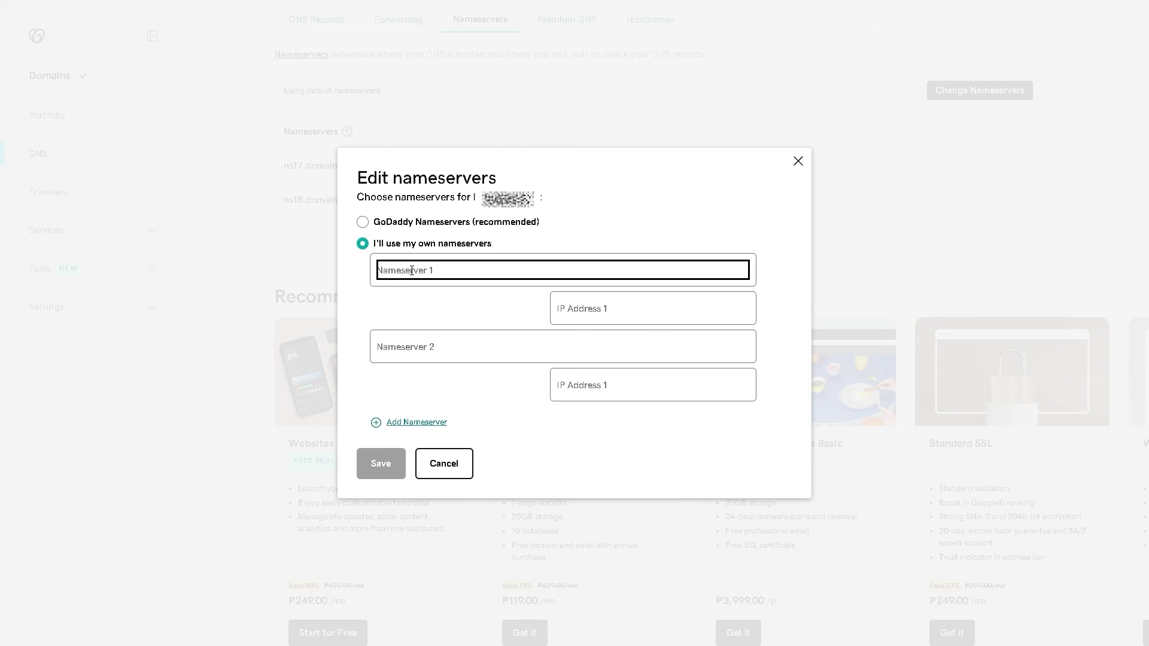
text(how to connect godaddy domain to webflow)
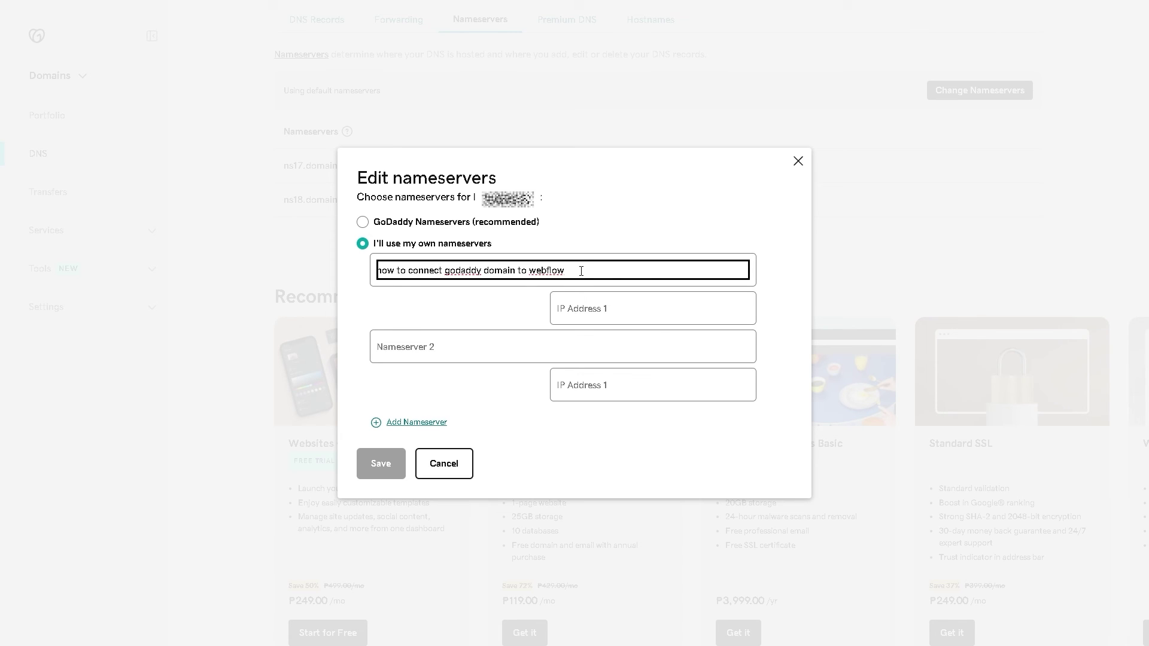
drag(528, 271, 207, 276)
key(BackSpace)
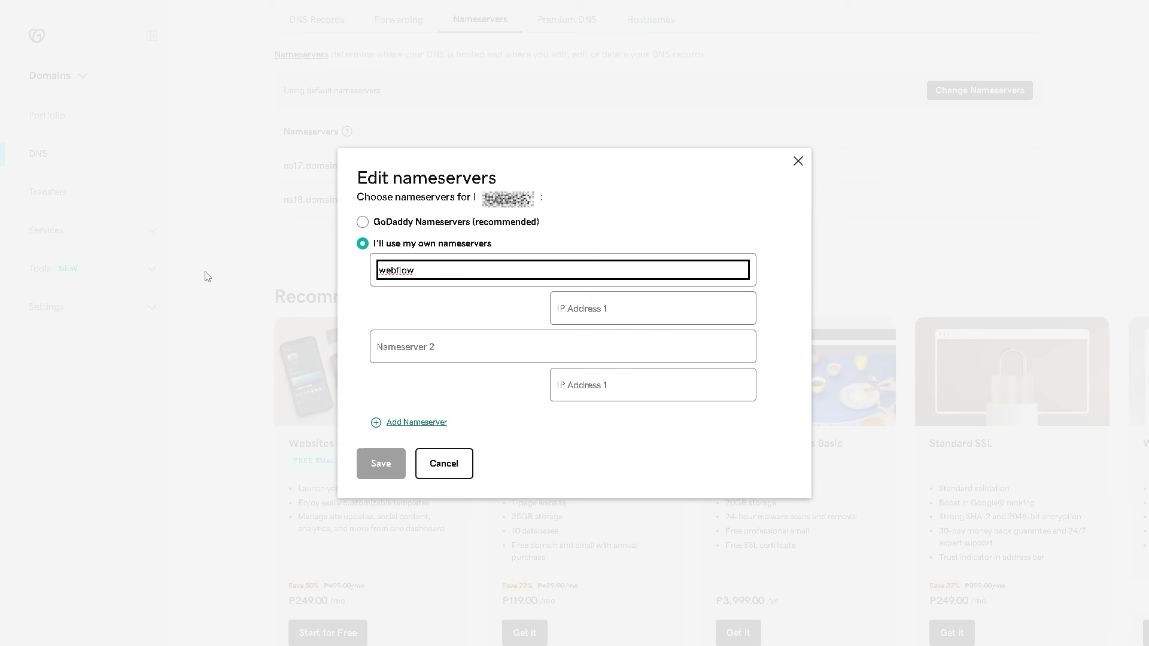
click(437, 274)
text(given server)
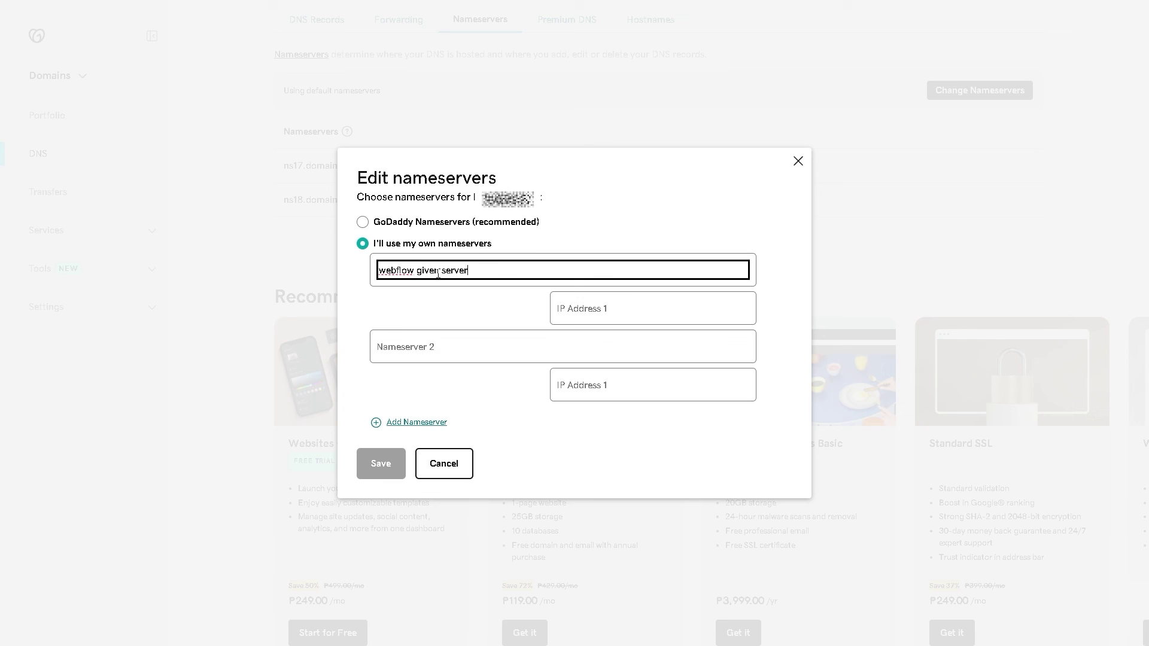